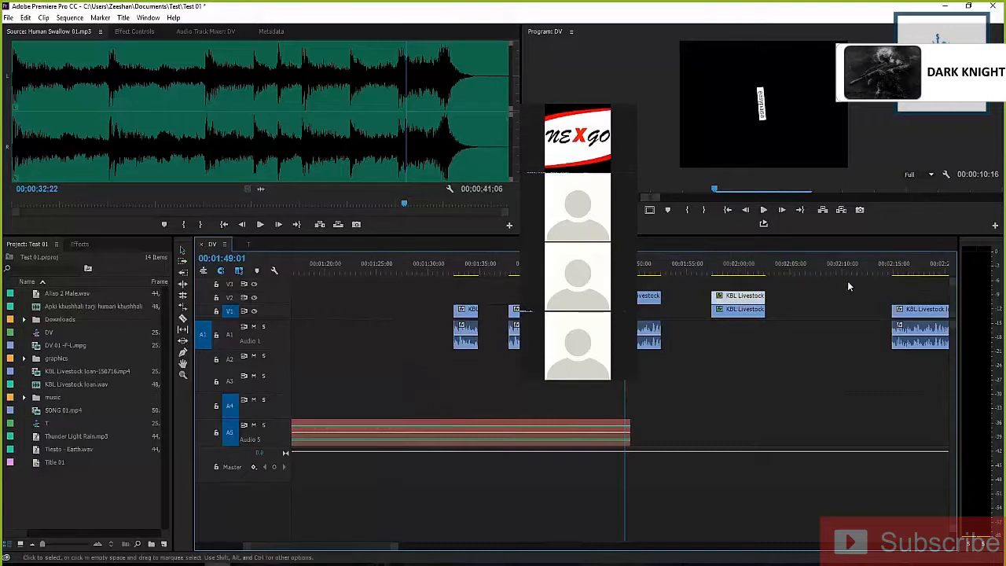
Step: Move the playhead to 00:01:50:12 and select the KBL Livestock loan-150716.mp4 clip on V2 there
key(minus)
key(minus)
key(minus)
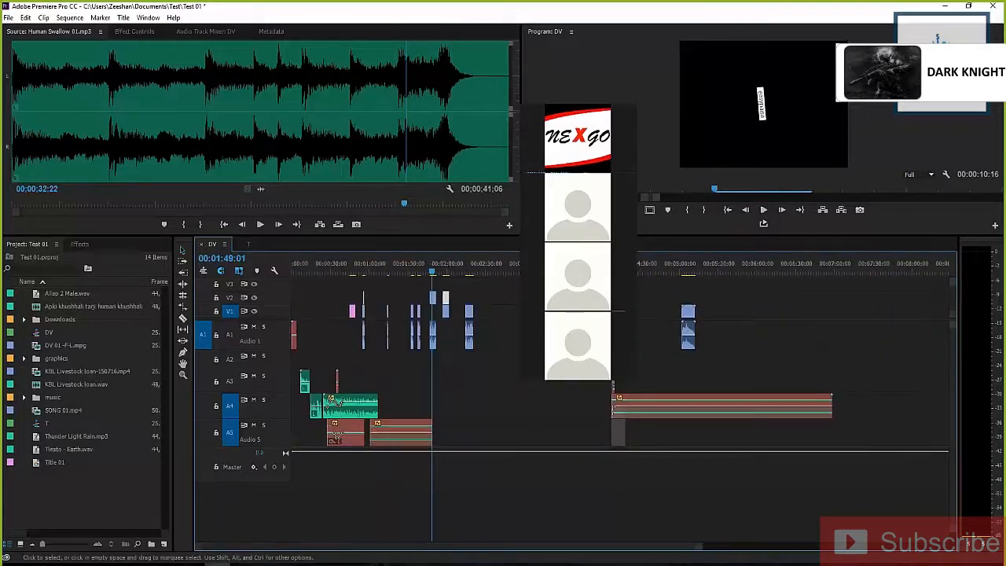
key(minus)
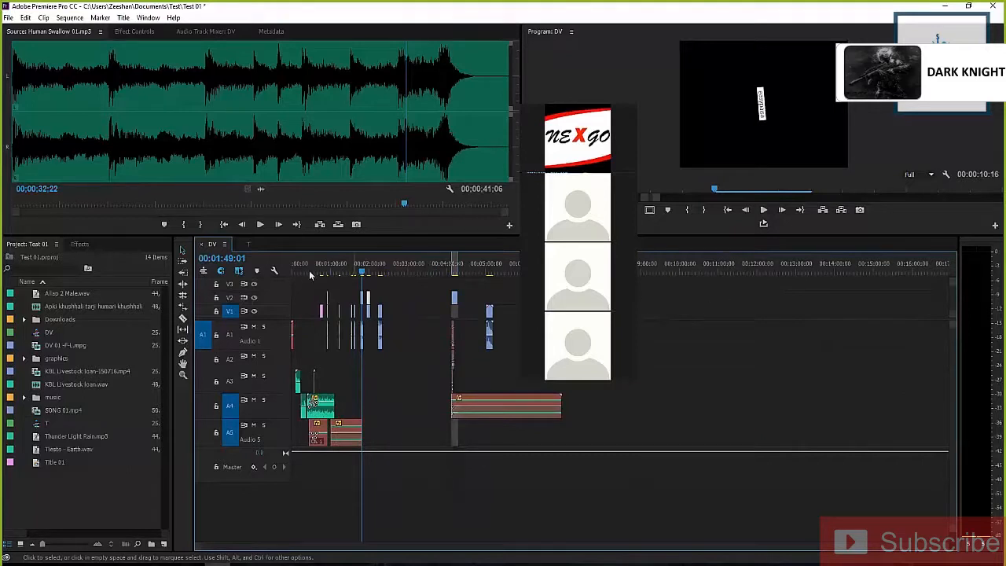
key(equal)
key(equal)
key(equal)
key(equal)
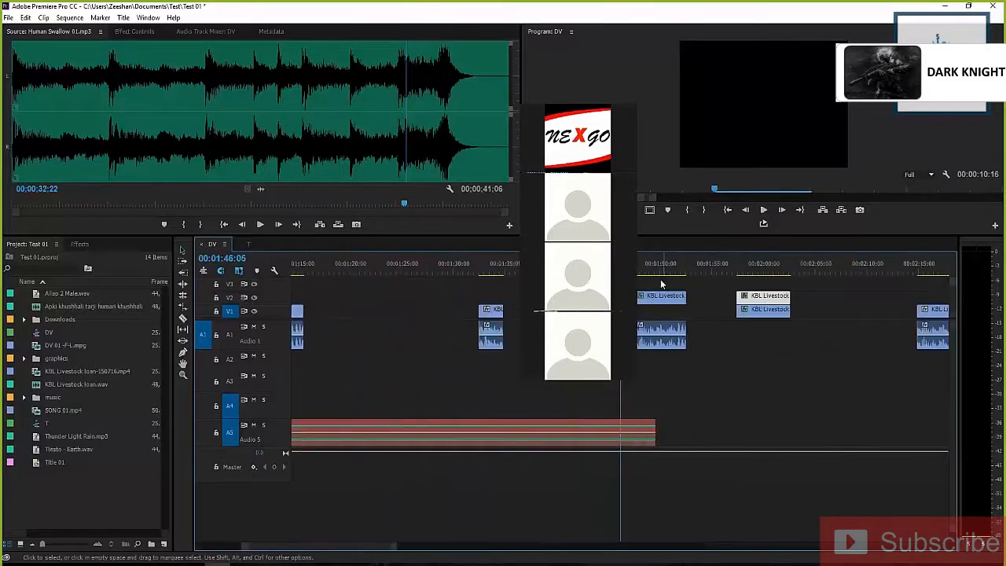
key(equal)
click(709, 270)
click(699, 299)
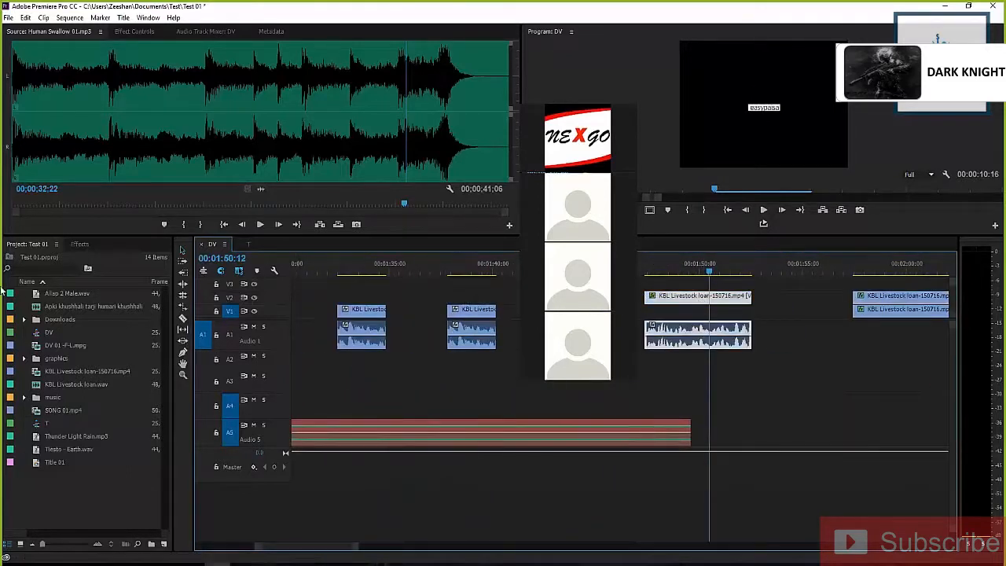
Step: Search the effects for "blur" and apply Fast Blur to the selected clip on V2
click(77, 244)
click(45, 259)
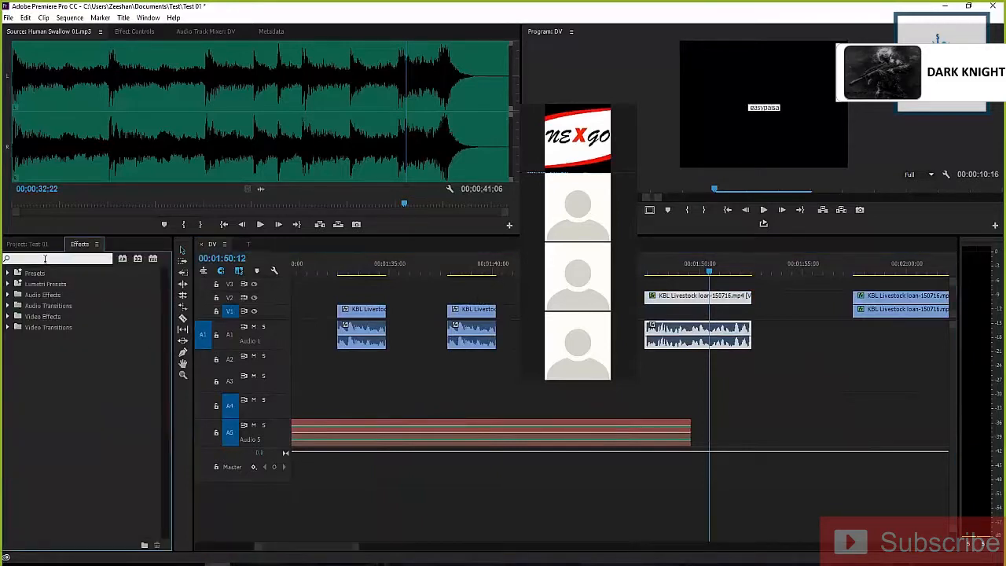
text(blur)
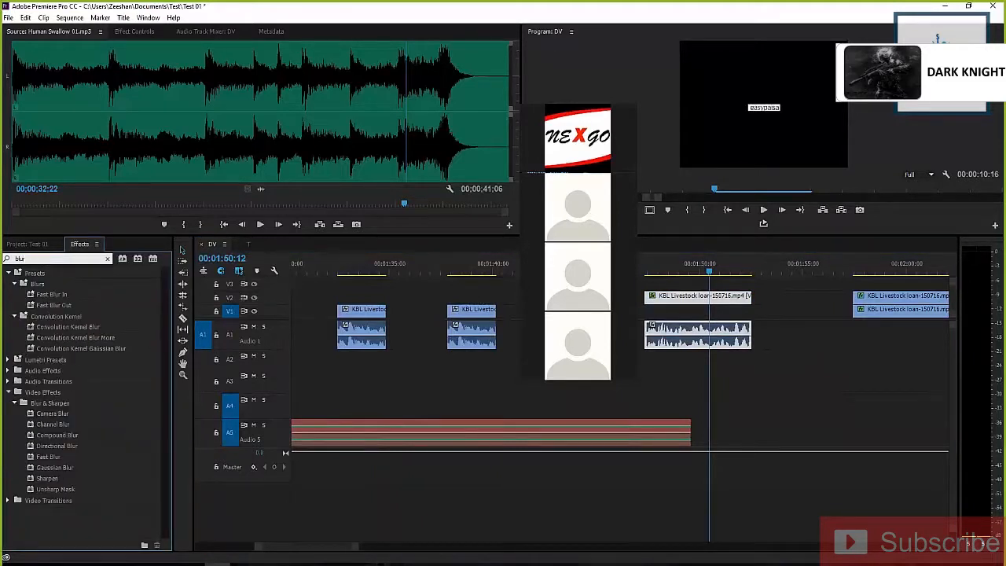
drag(33, 458, 684, 302)
Step: Set the Fast Blur effect's Blurriness to 81 on the selected clip and collapse its settings
click(132, 32)
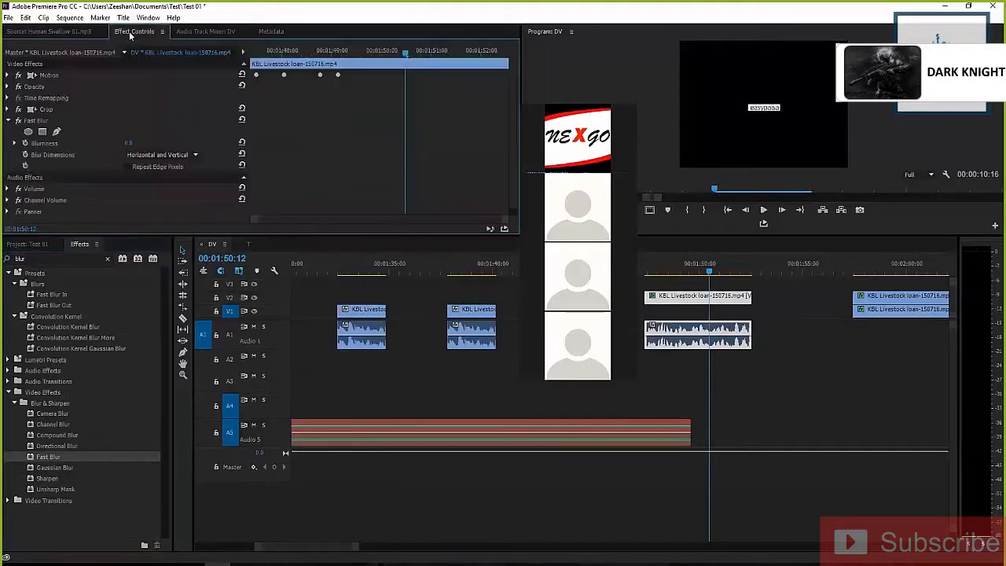
click(8, 121)
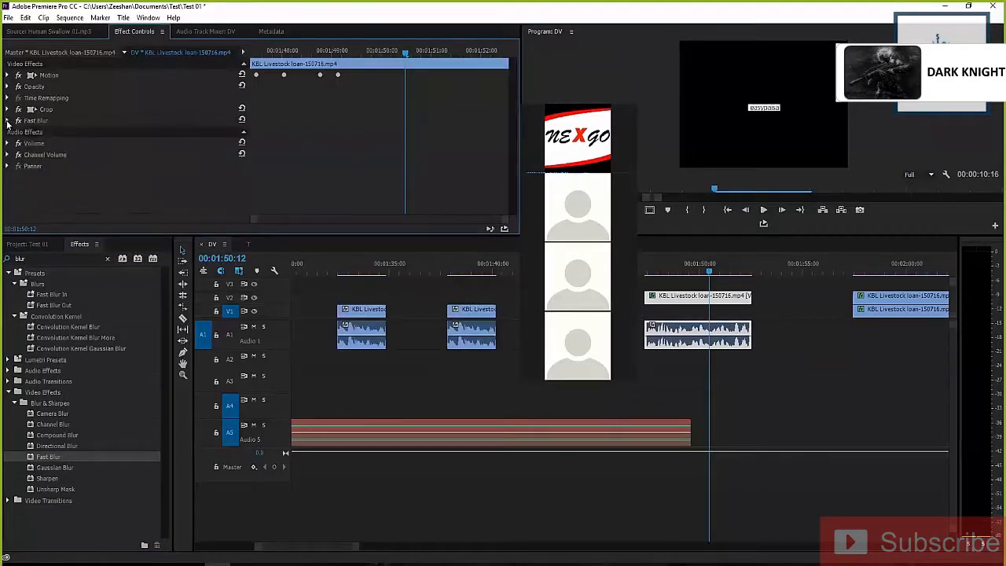
click(8, 121)
drag(129, 143, 179, 157)
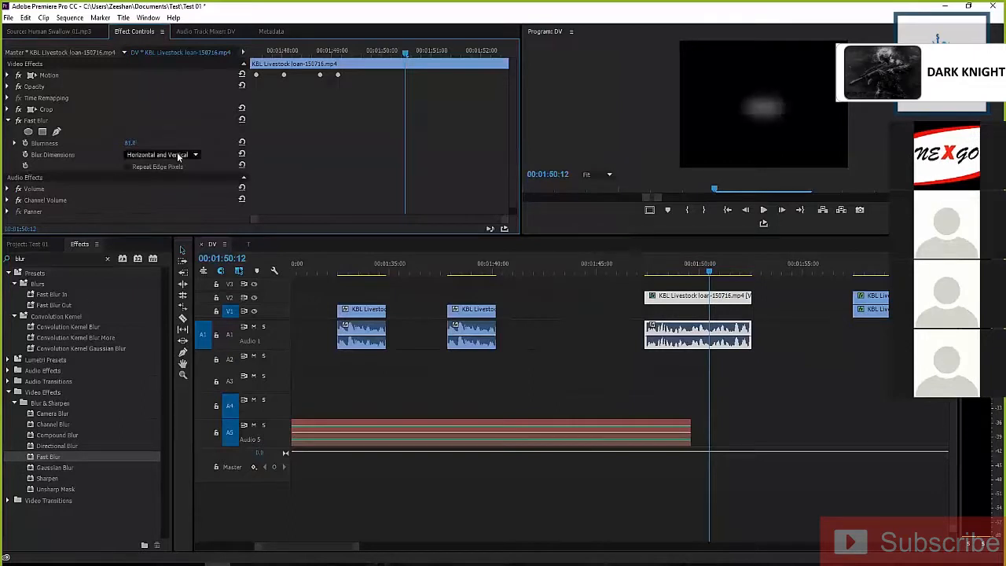
click(5, 121)
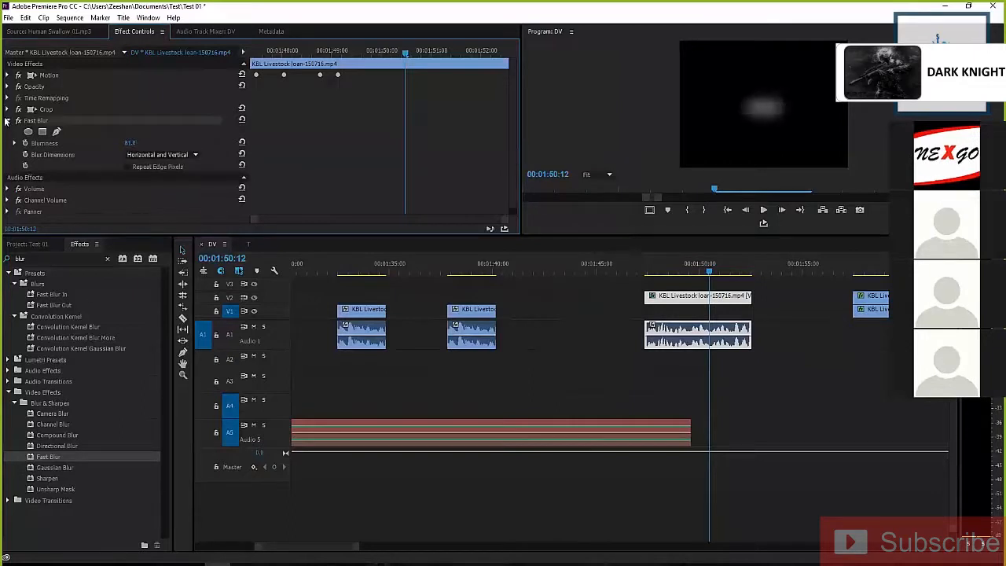
Step: Scrub through the blurred V2 clip between about 00:01:48 and 00:01:50 to examine the blurred logo
click(577, 317)
click(699, 272)
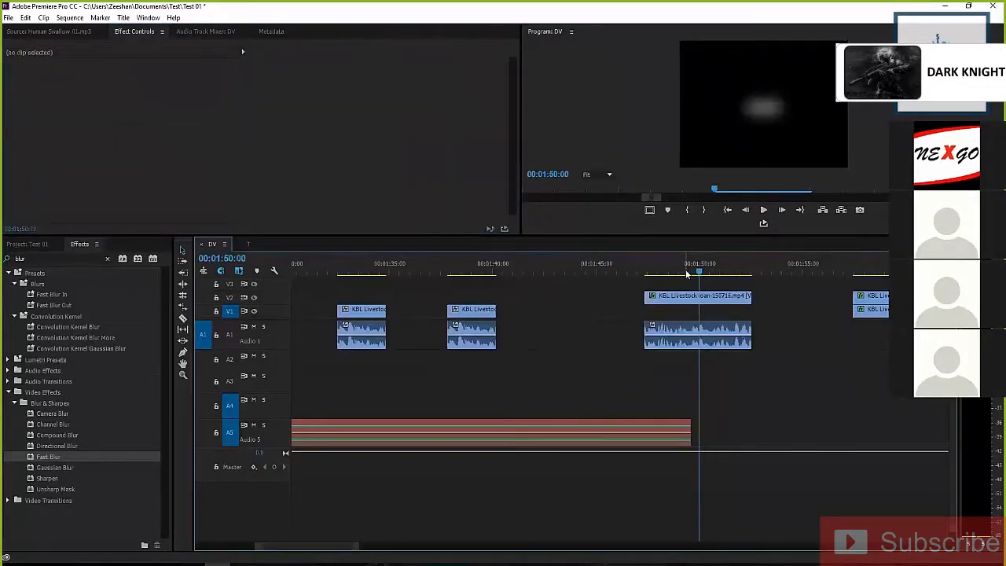
click(691, 272)
key(d)
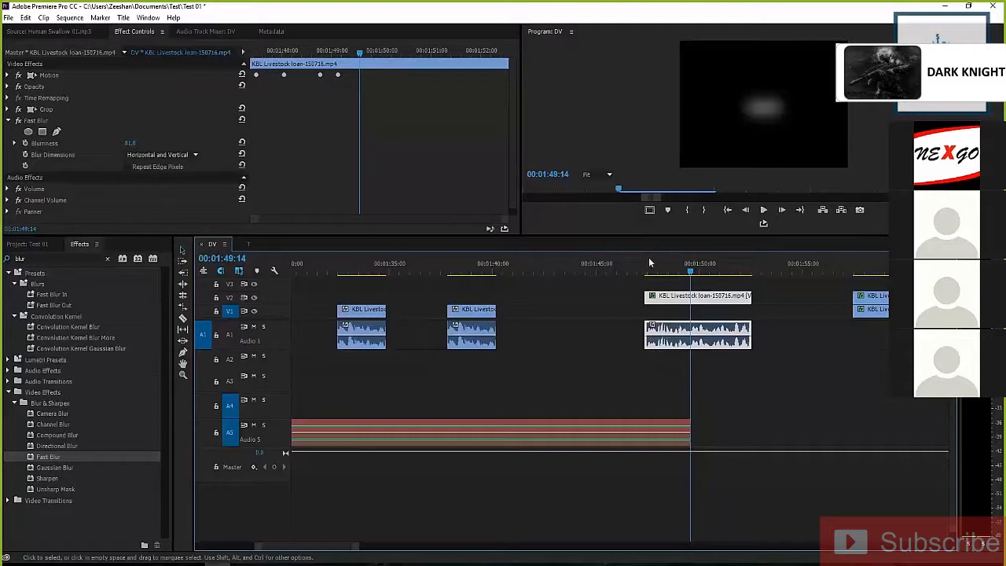
click(602, 330)
click(652, 291)
click(668, 269)
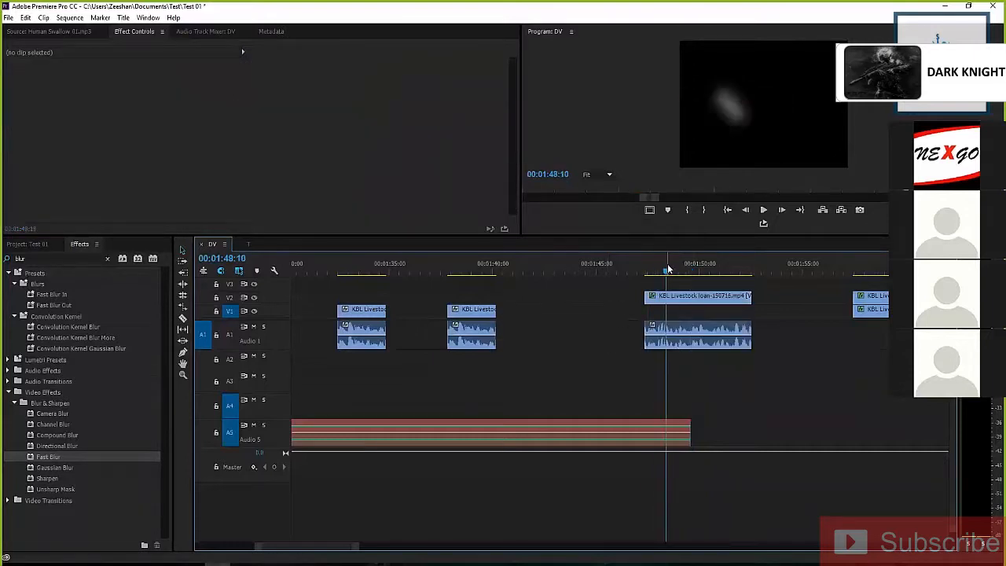
drag(667, 269, 703, 272)
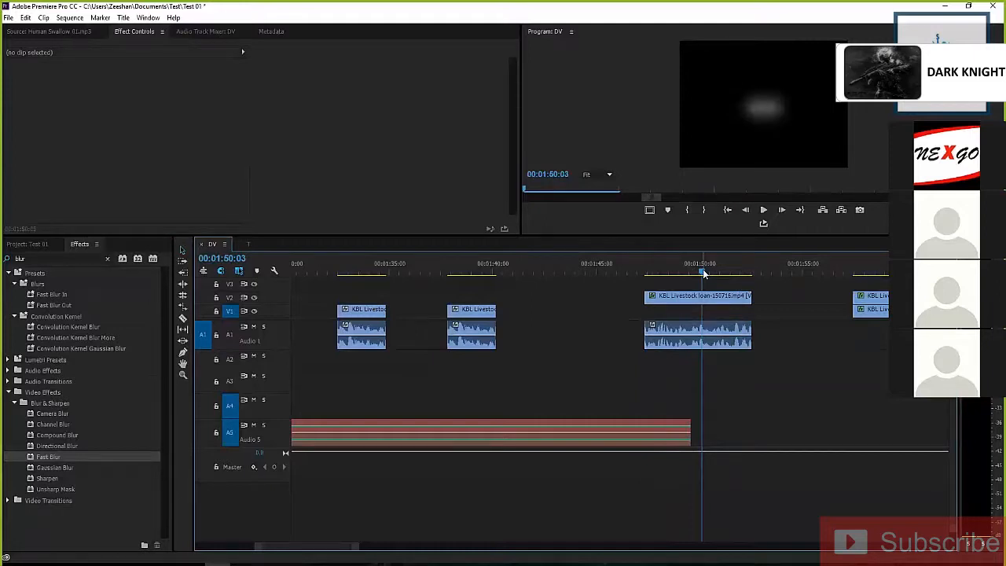
mouse_move(703, 269)
mouse_down()
mouse_move(670, 269)
mouse_move(742, 270)
mouse_move(591, 267)
mouse_move(717, 267)
mouse_up()
click(664, 266)
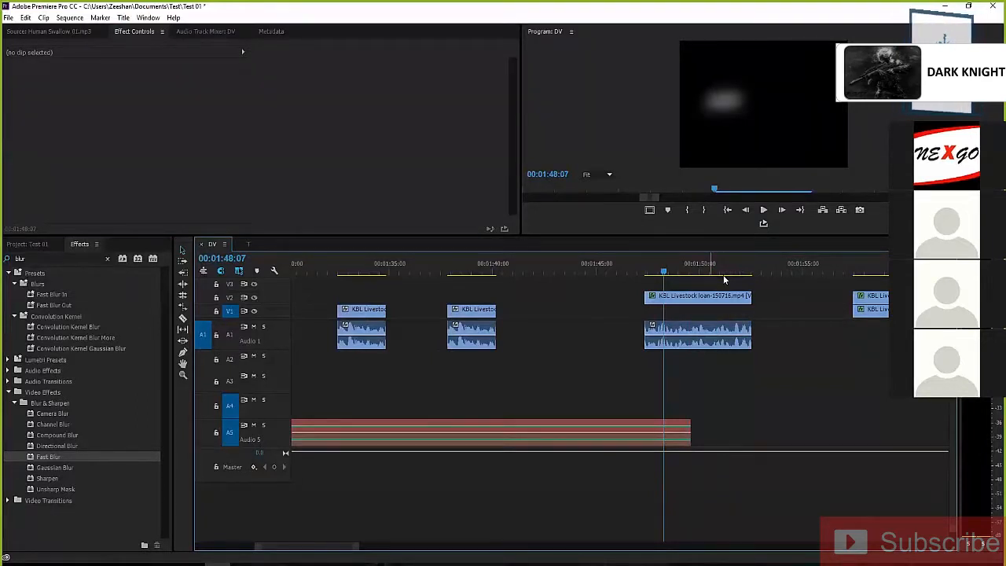
Step: Play back the blurred V2 clip from near its start and check the blur on the moving logo
key(space)
key(minus)
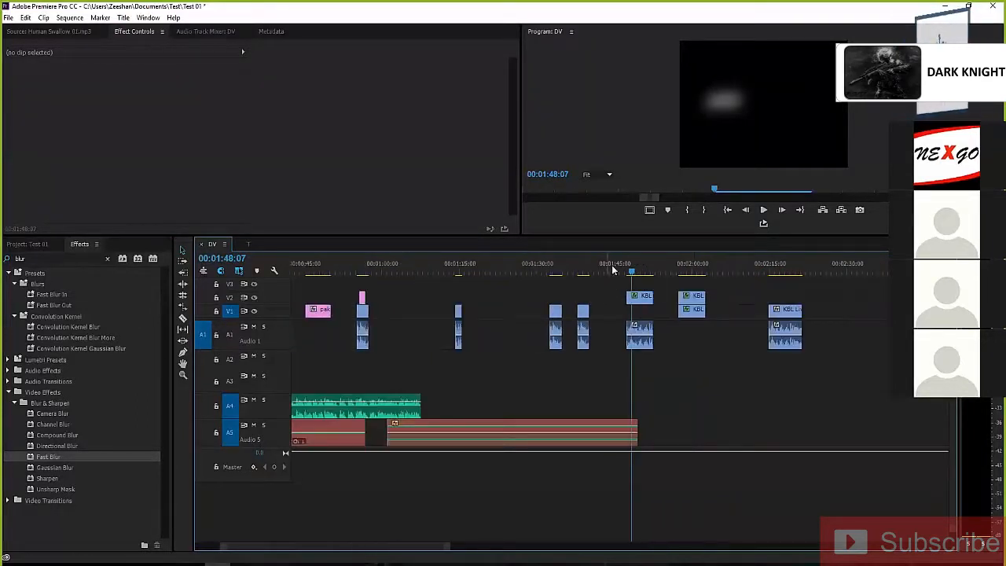
key(equal)
key(minus)
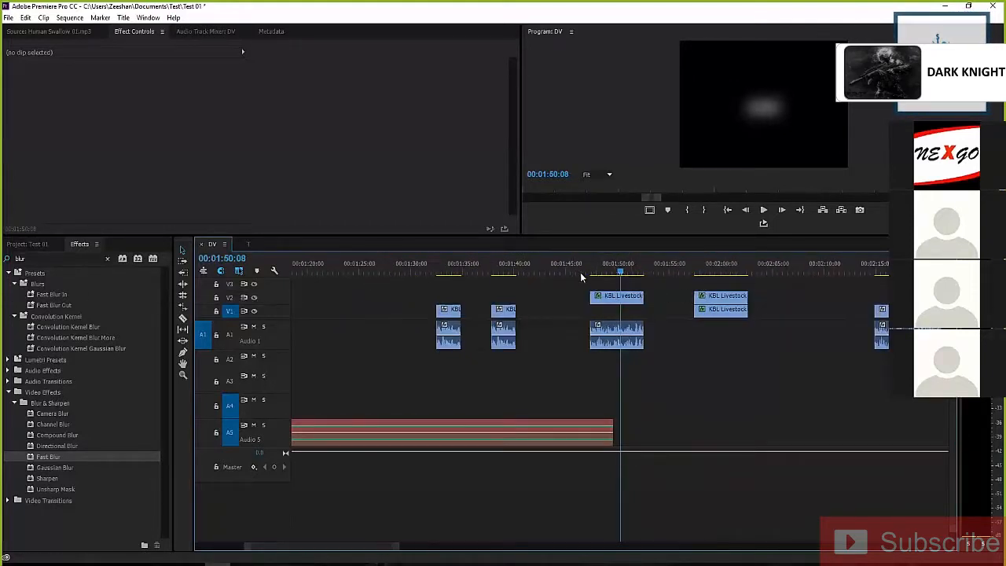
drag(619, 271, 586, 270)
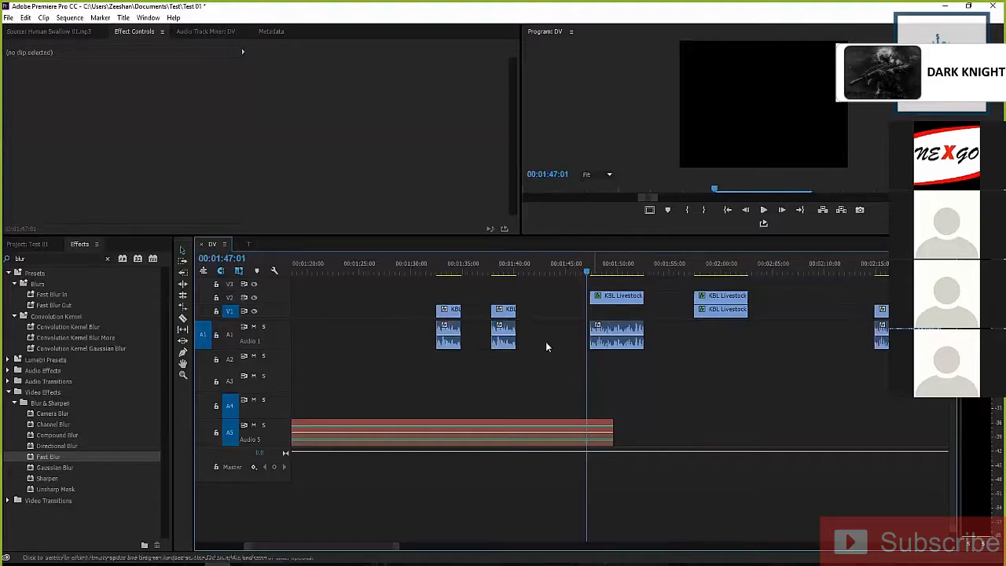
click(598, 268)
key(space)
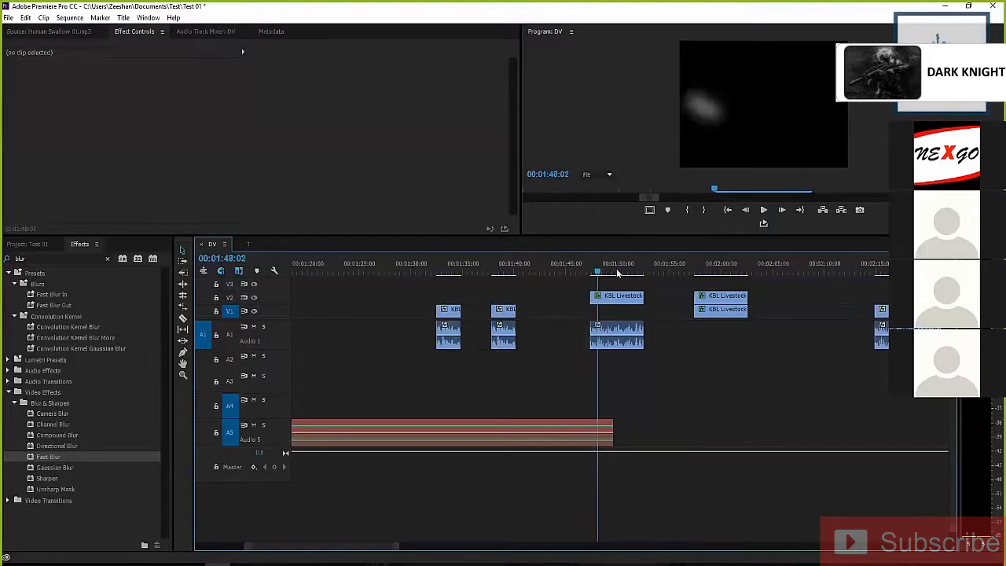
click(32, 243)
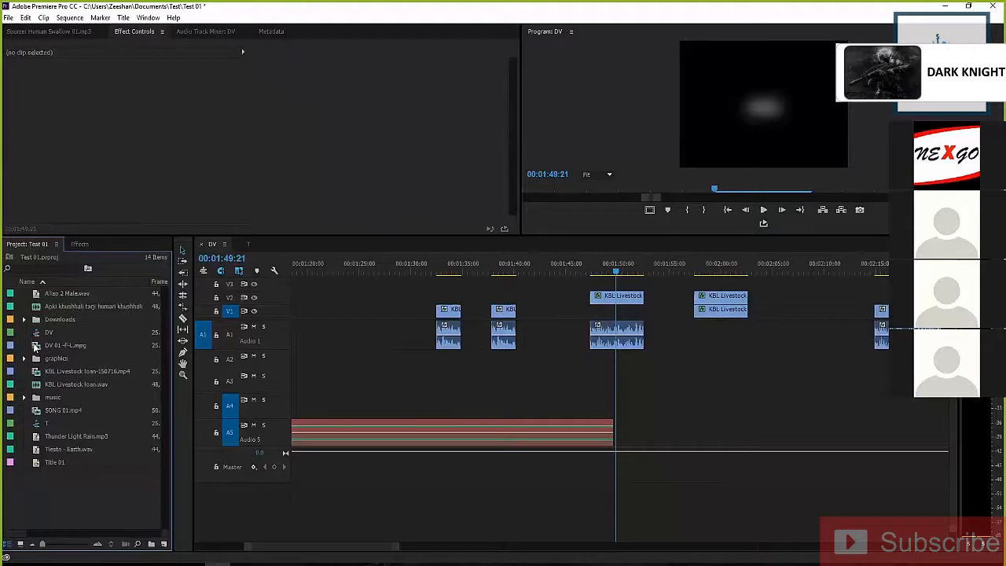
click(597, 268)
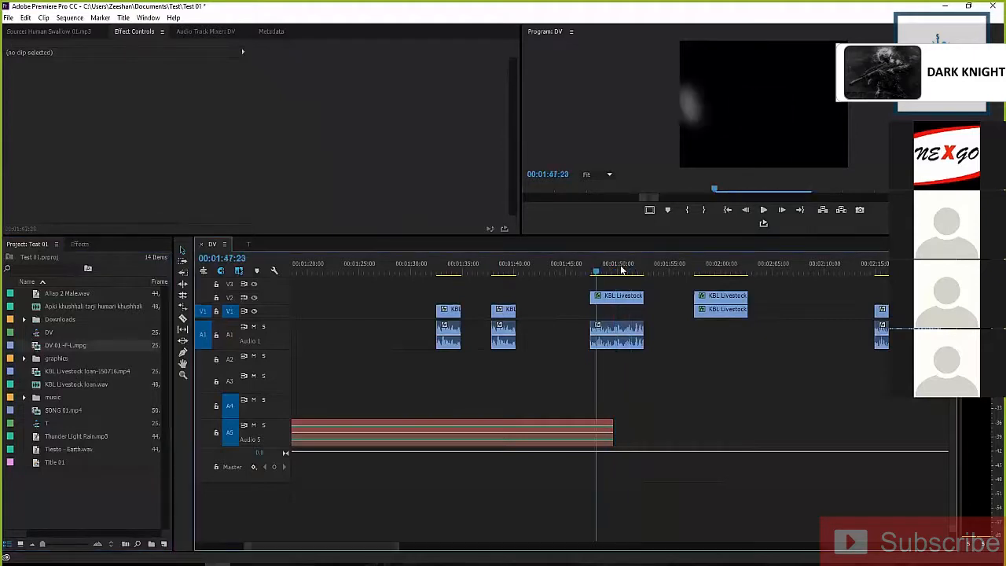
click(620, 269)
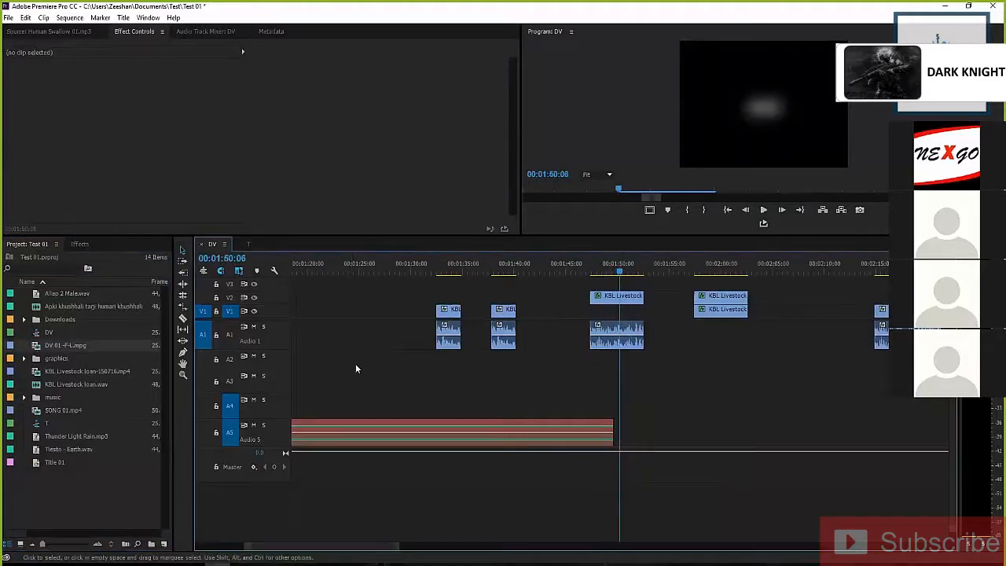
Step: Import IMG_4078.JPG from the Cam folder, place it on V1 at about 00:01:24 and show its frame at 00:01:25:23
click(60, 497)
double_click(59, 497)
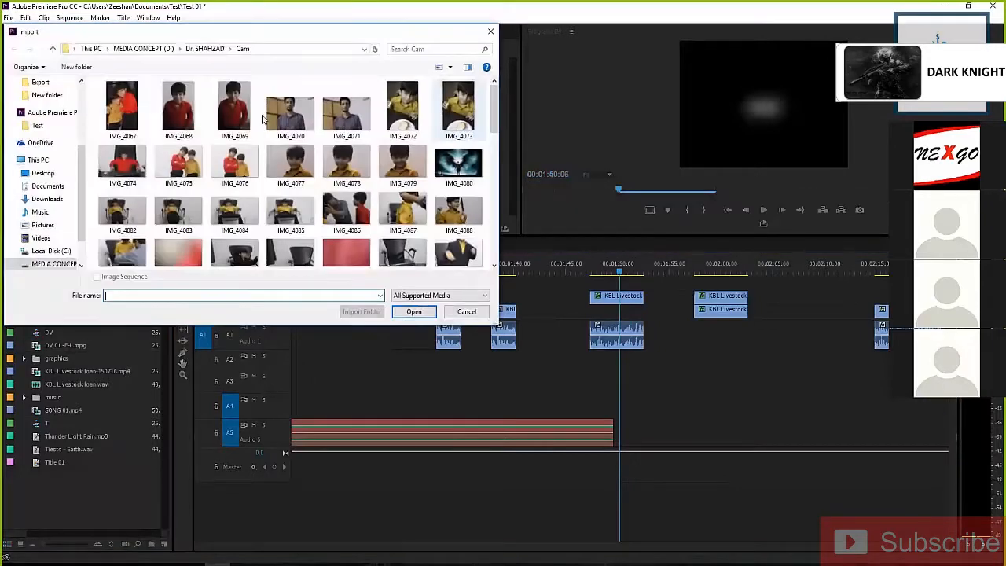
scroll(273, 140, down, 5)
scroll(272, 140, up, 5)
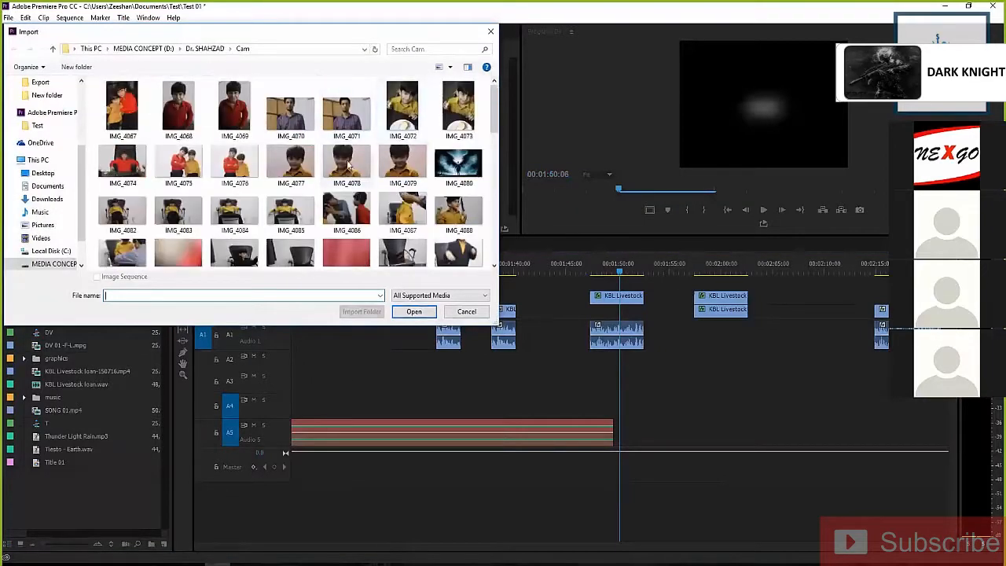
double_click(316, 168)
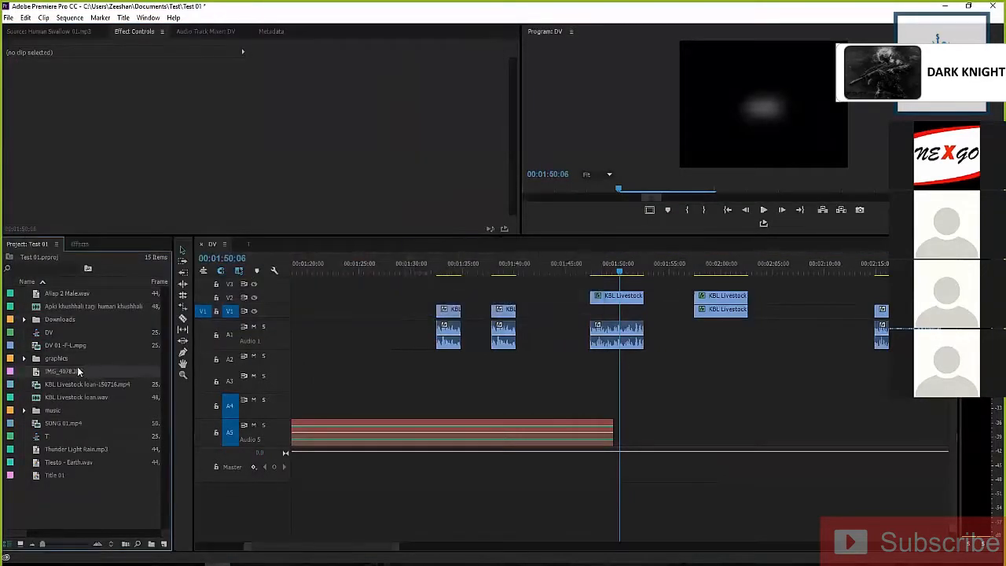
drag(79, 371, 355, 311)
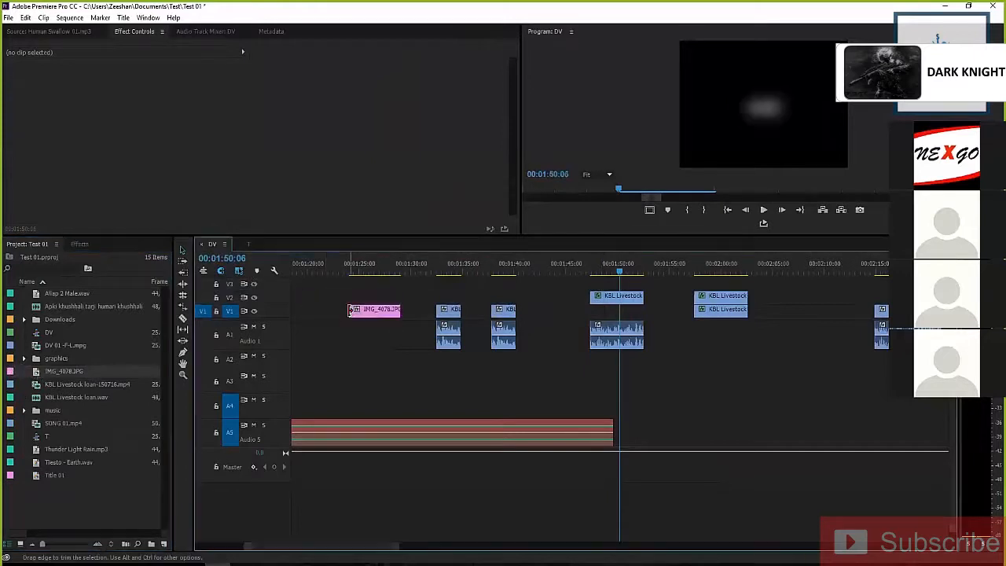
click(370, 271)
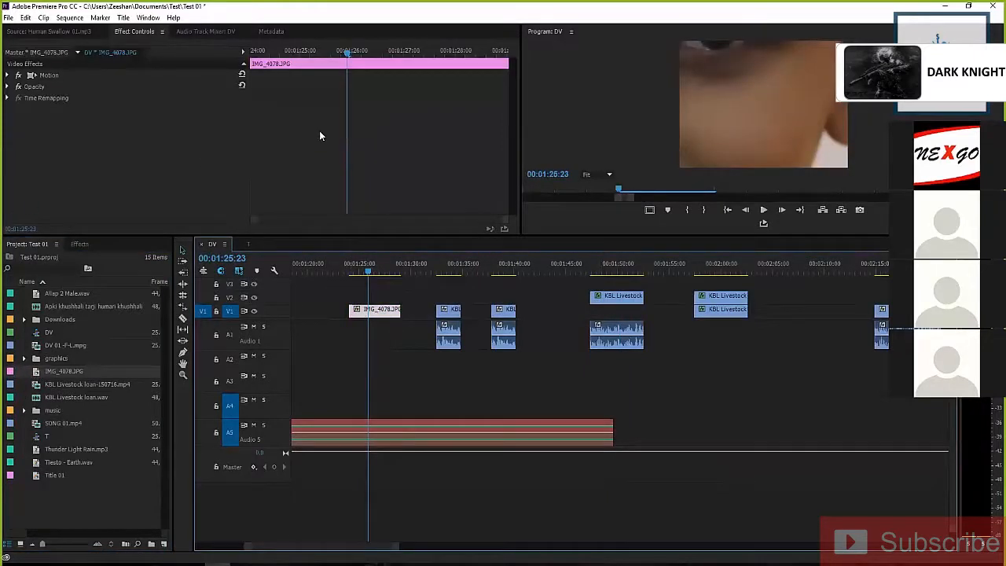
Step: Select the blurred clip on V2 with the playhead at 00:01:50:09 and collapse its Fast Blur settings
click(731, 271)
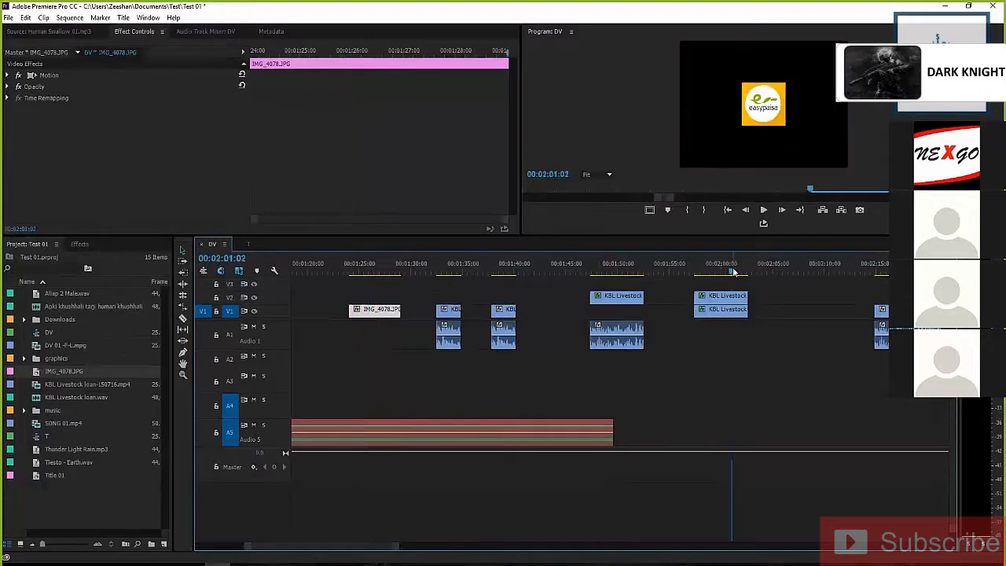
click(620, 271)
click(614, 300)
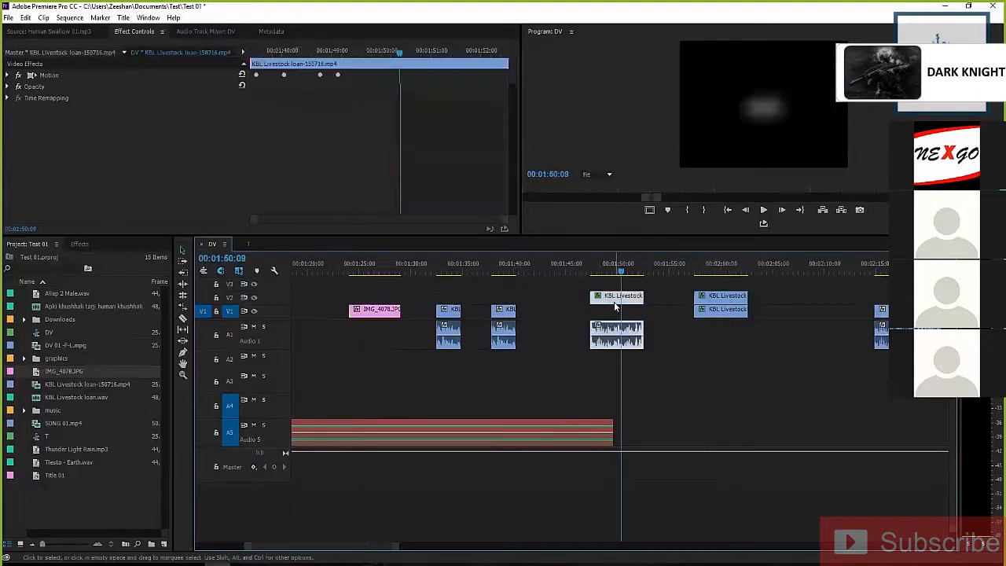
click(7, 121)
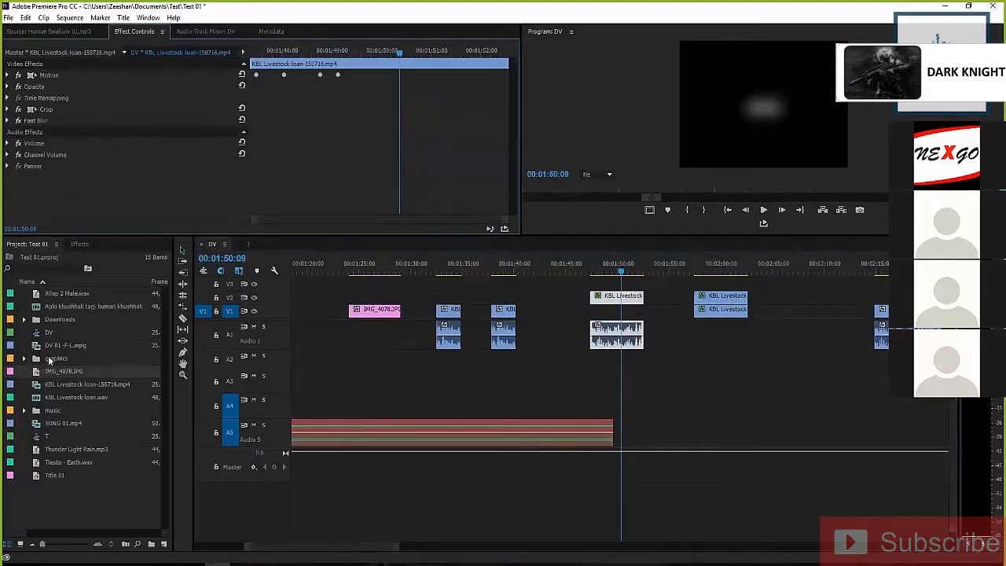
Step: Clear the effects search and apply Ultra Key from the Keying video effects to the blurred clip on V2
click(77, 244)
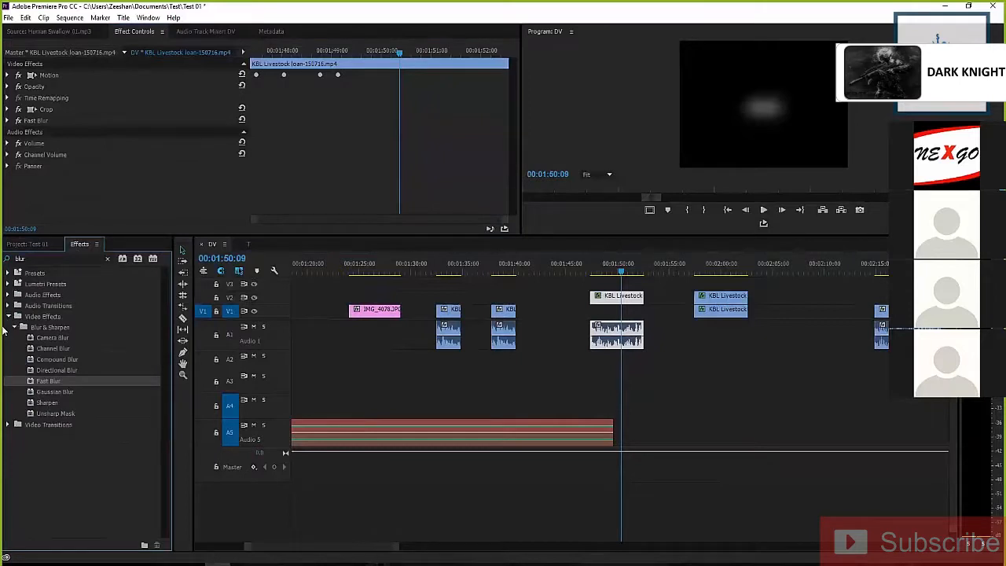
click(9, 315)
click(8, 316)
click(13, 326)
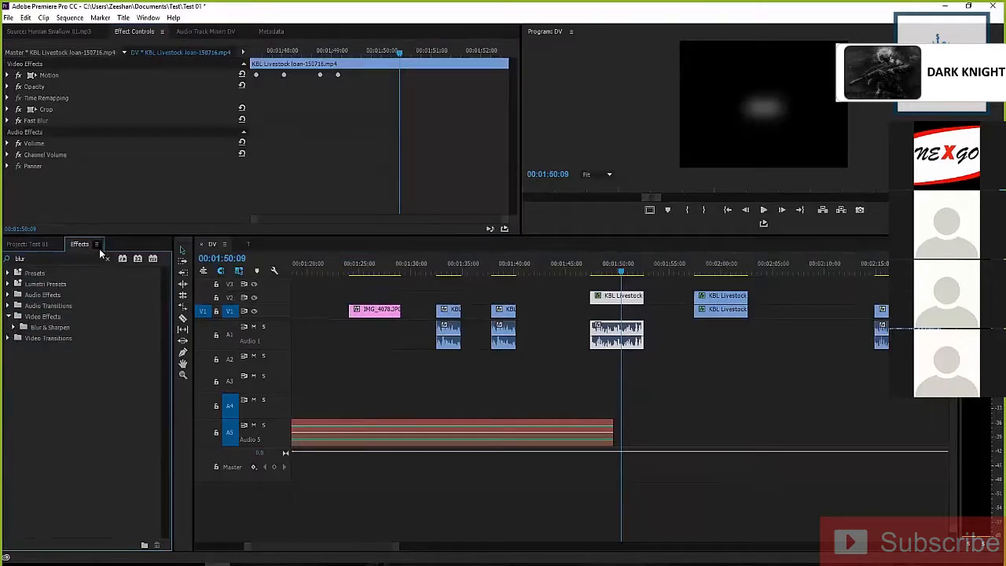
click(107, 258)
click(9, 316)
scroll(12, 348, down, 1)
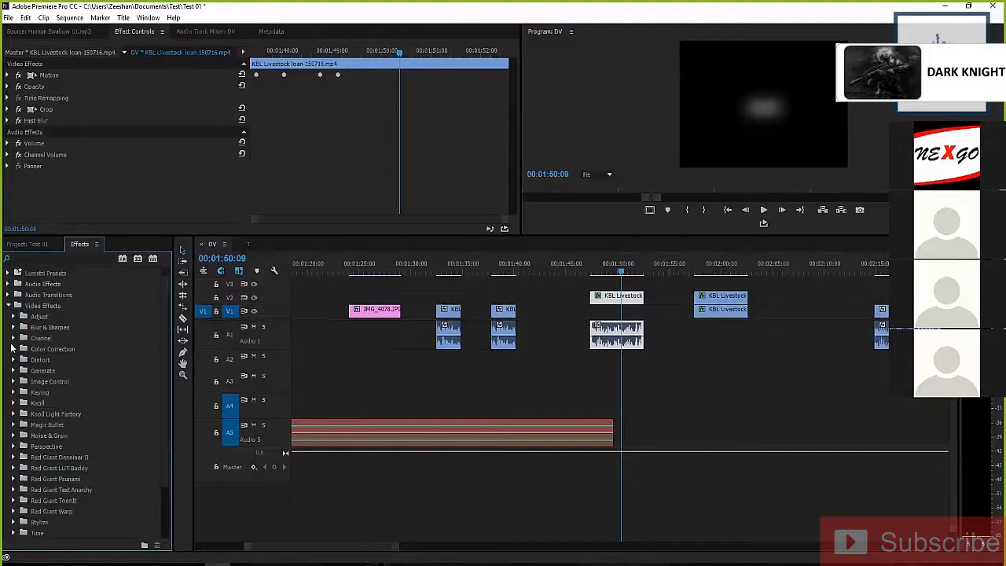
click(13, 391)
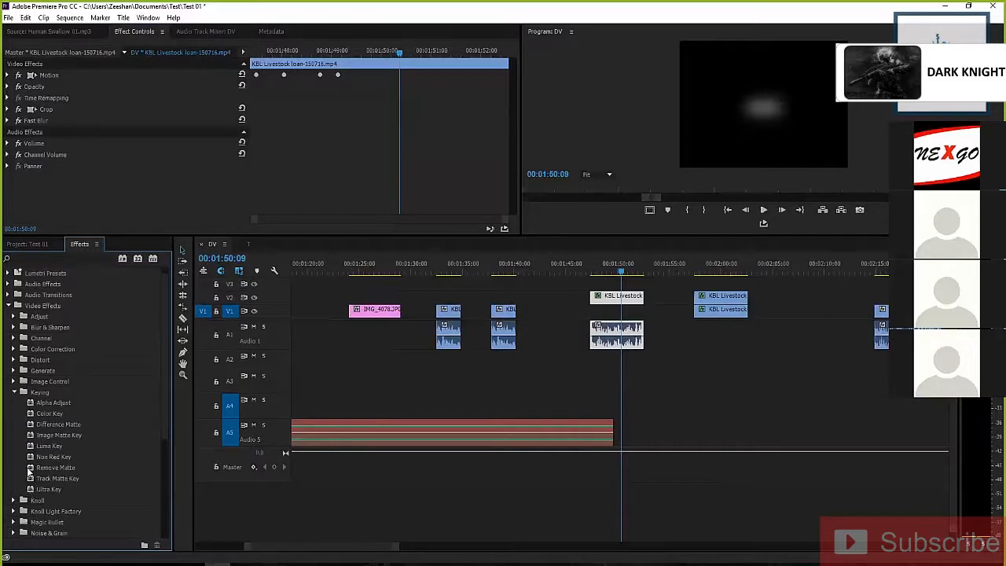
drag(32, 489, 618, 300)
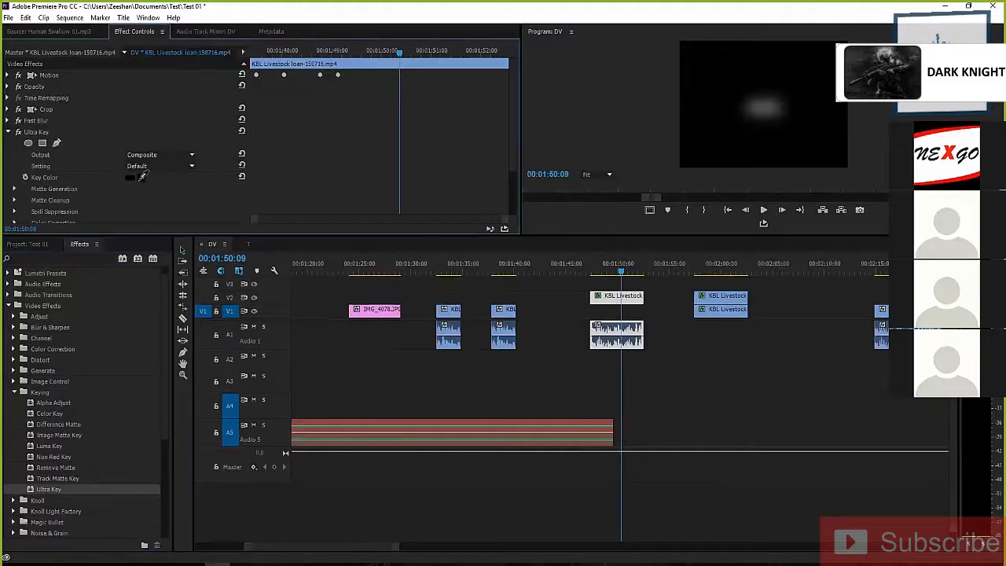
Step: Apply Looks from the Magic Bullet video effects to the blurred clip on V2 and deselect the clip
scroll(29, 453, down, 5)
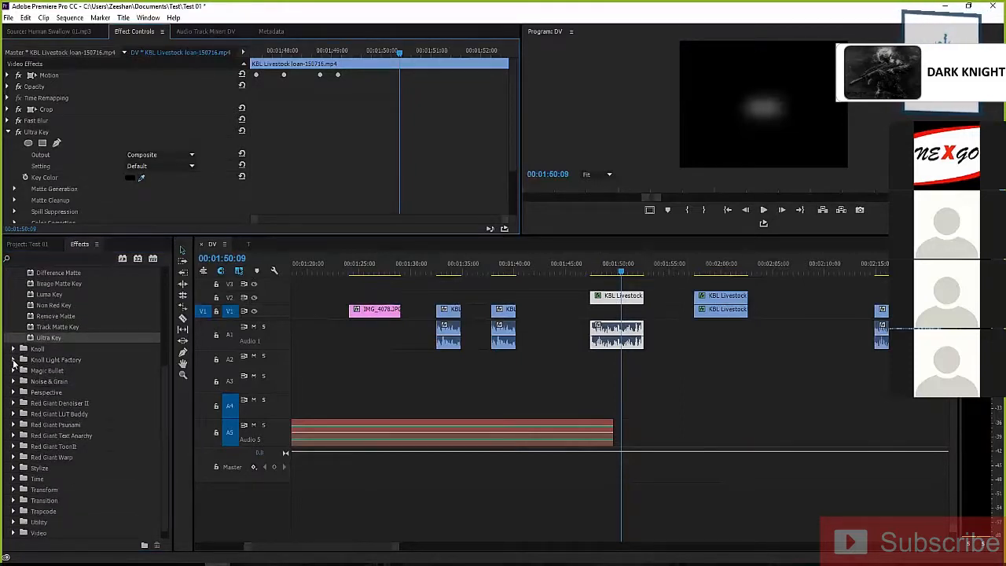
click(14, 370)
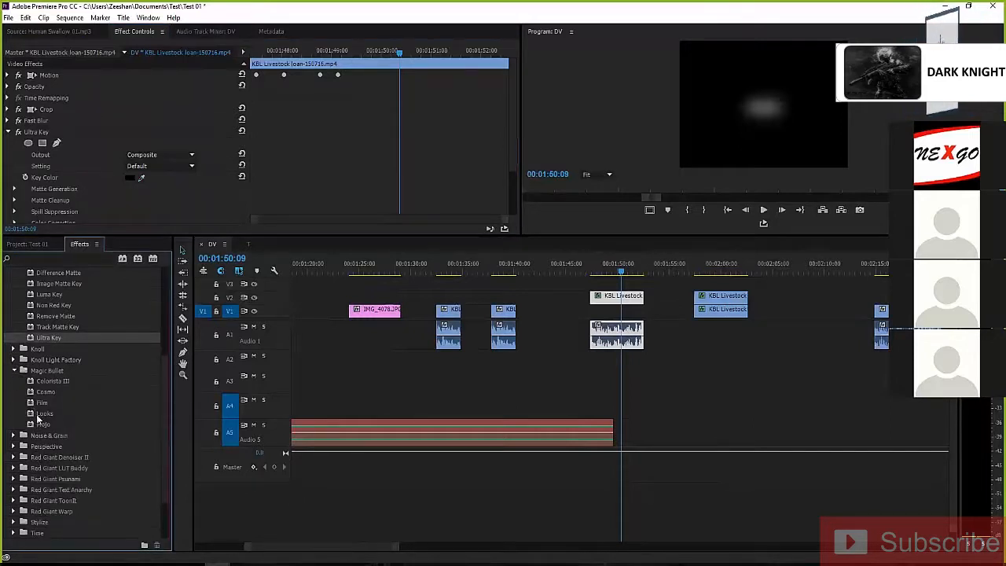
drag(36, 413, 620, 300)
click(483, 284)
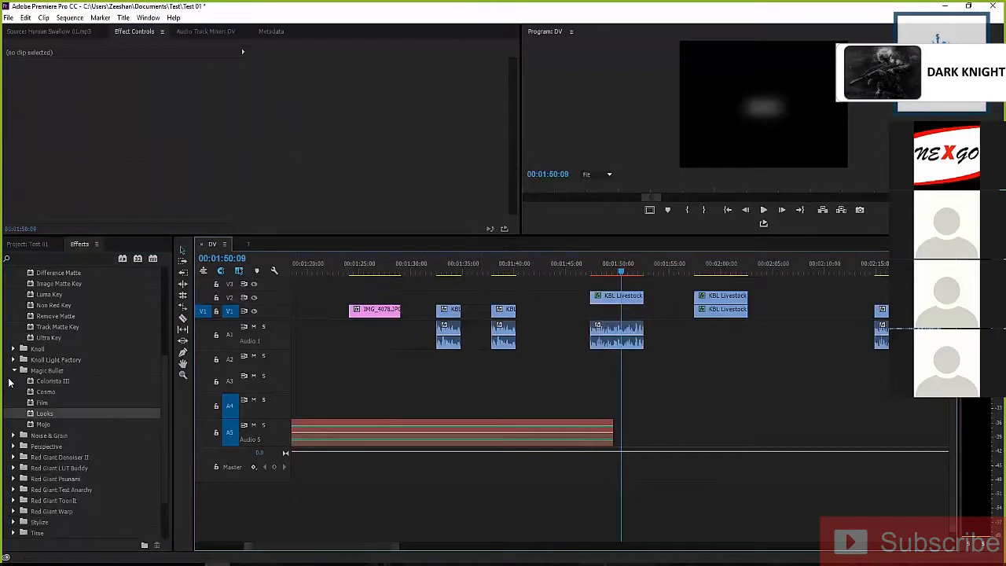
Step: Collapse the Magic Bullet and Keying folders in the video effects list
click(14, 370)
scroll(64, 331, up, 5)
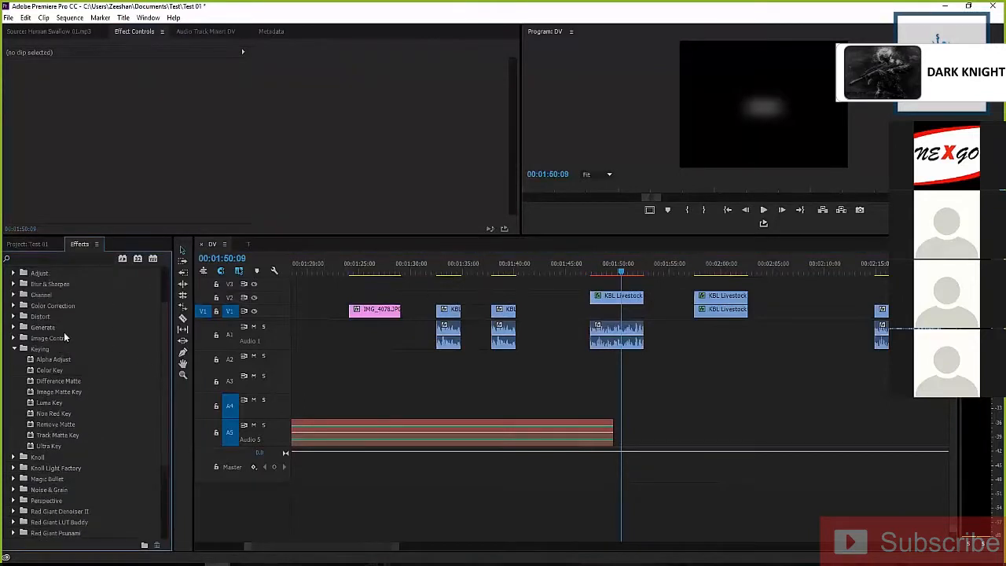
click(14, 348)
scroll(47, 345, up, 2)
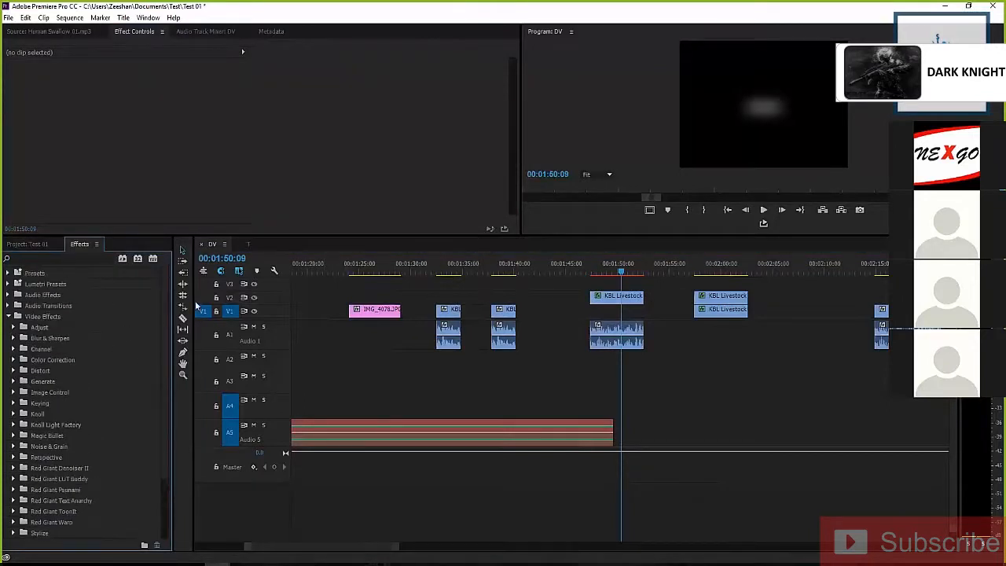
Step: Preview the V2 clip by scrubbing the playhead from 00:01:45:11 to 00:01:49:01
click(565, 308)
click(572, 266)
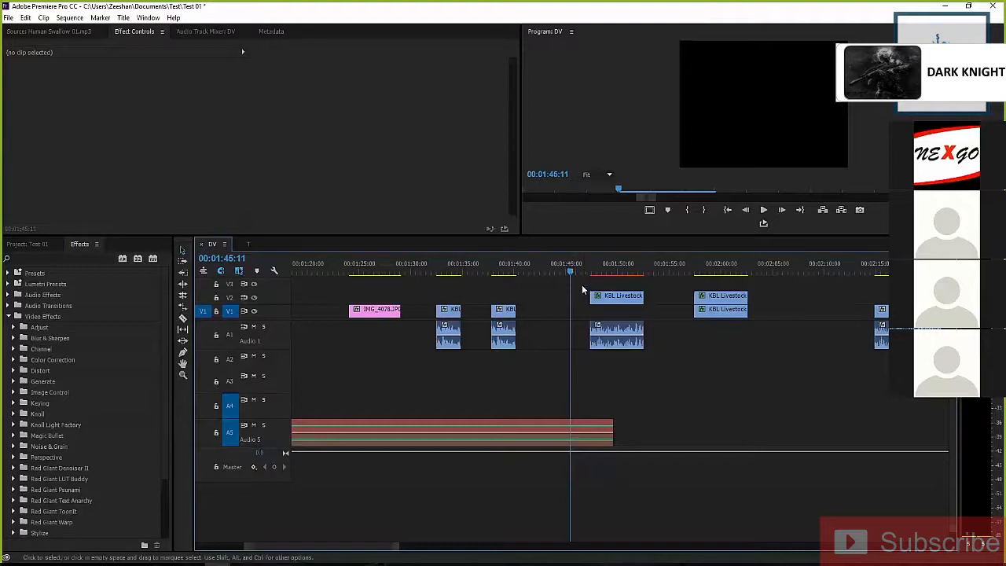
drag(575, 271, 608, 268)
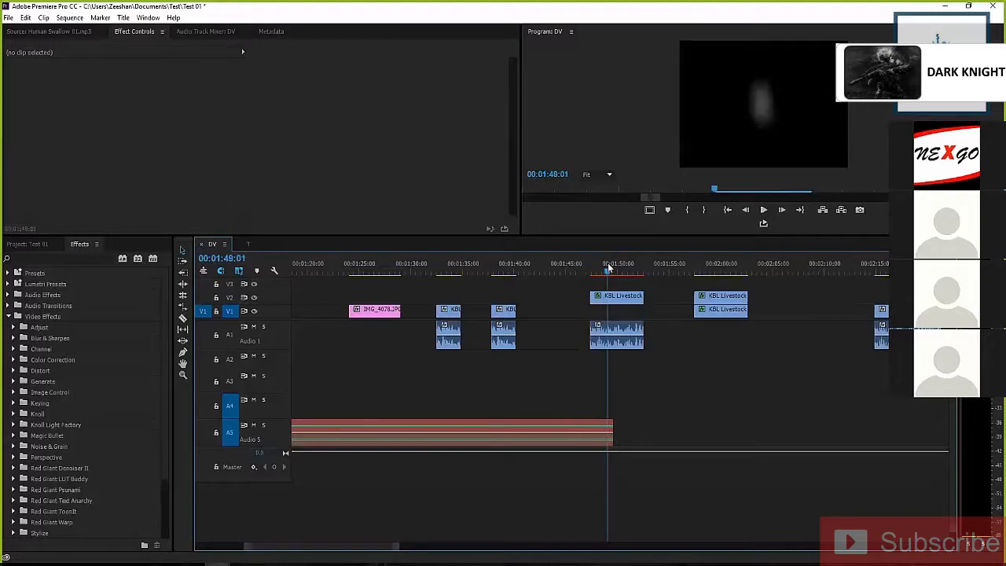
click(579, 295)
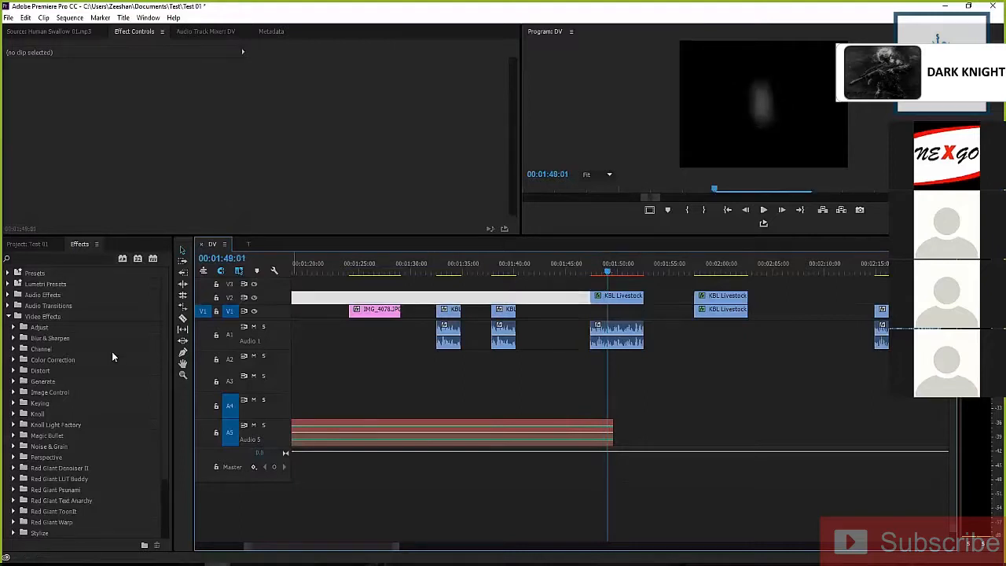
Step: Expand the Magic Bullet video effects and apply a second Looks effect to the blurred clip on V2
click(12, 436)
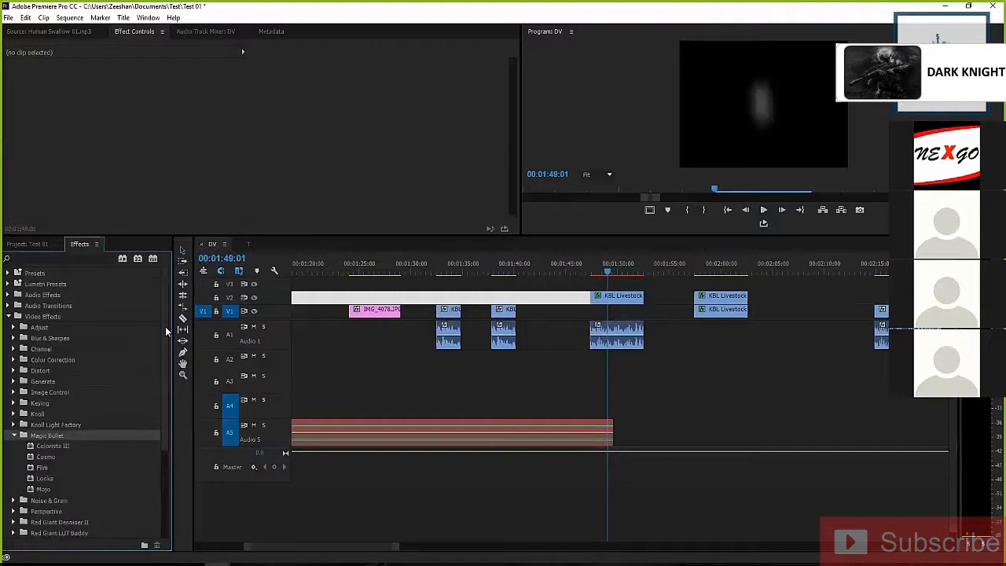
scroll(163, 340, down, 3)
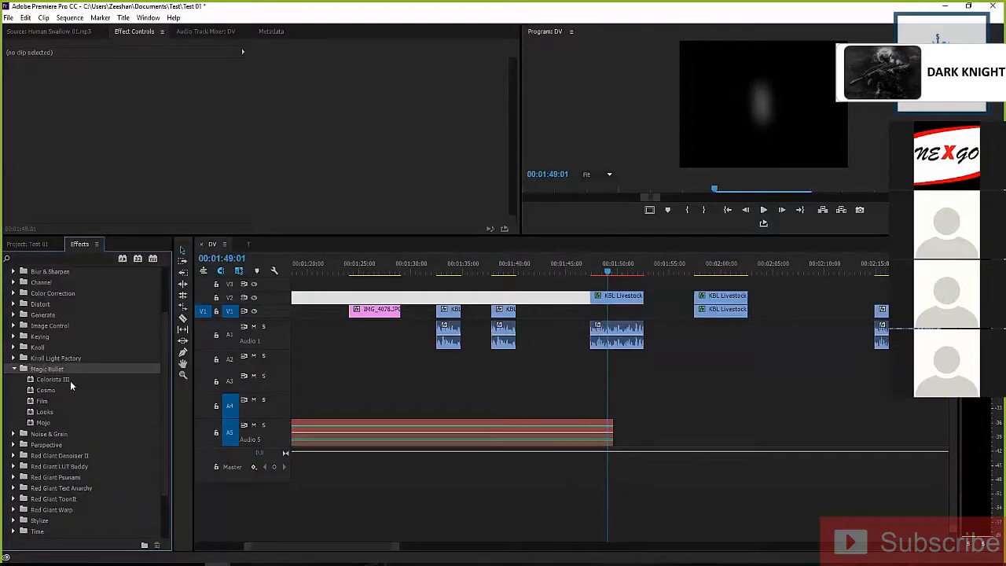
click(40, 425)
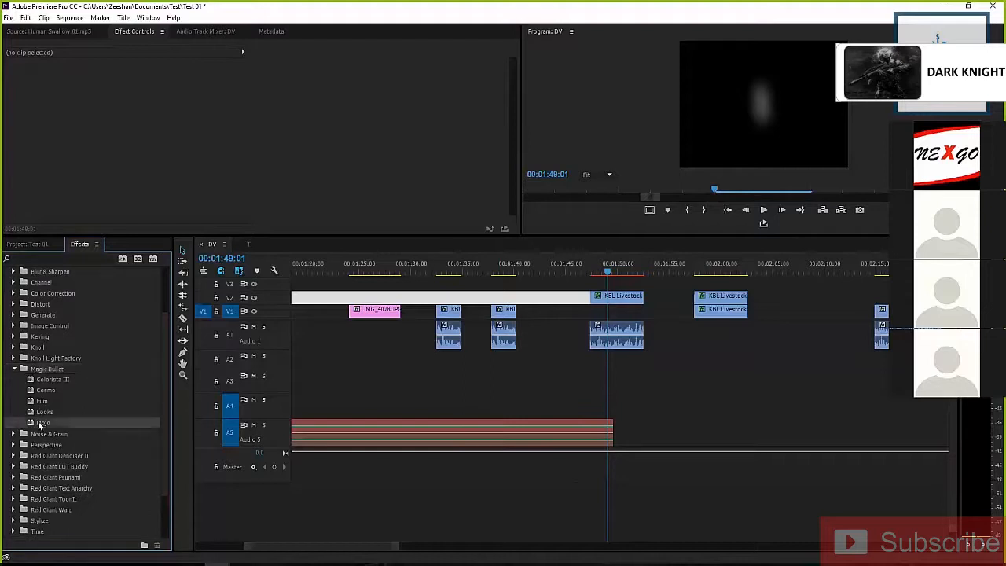
click(560, 297)
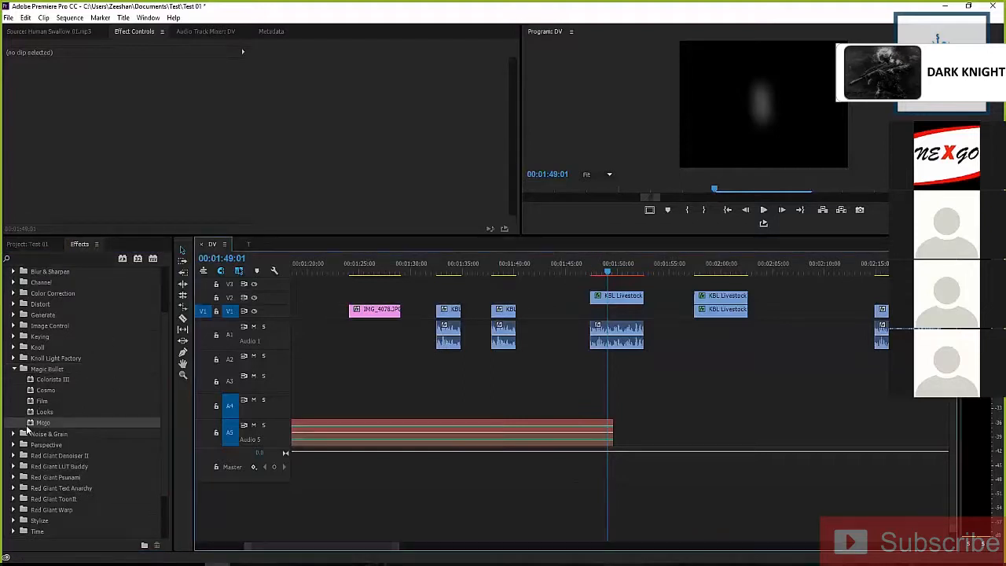
click(30, 423)
drag(31, 412, 620, 300)
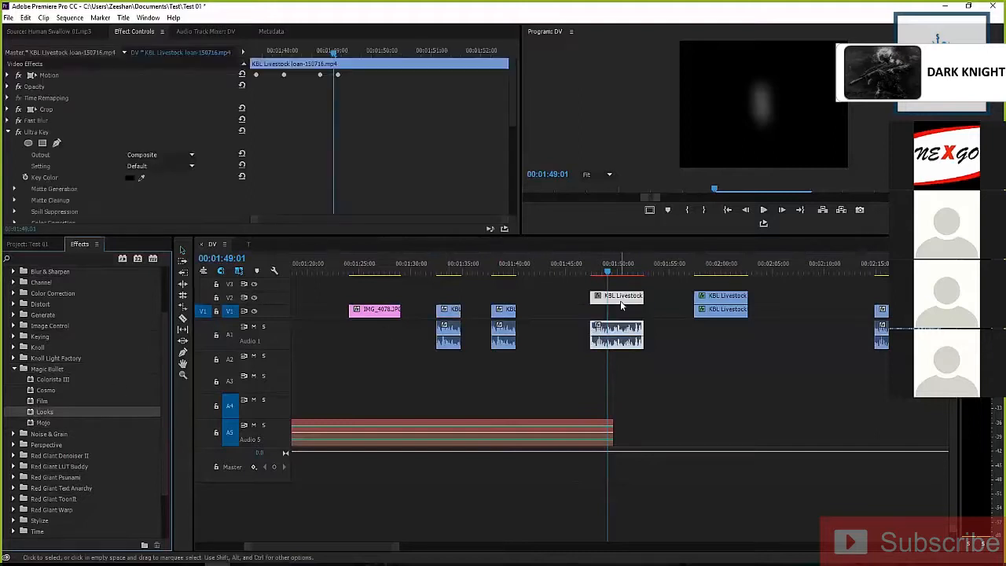
Step: Collapse the Ultra Key and Looks settings and delete both Looks effects from the V2 clip
click(6, 134)
click(8, 153)
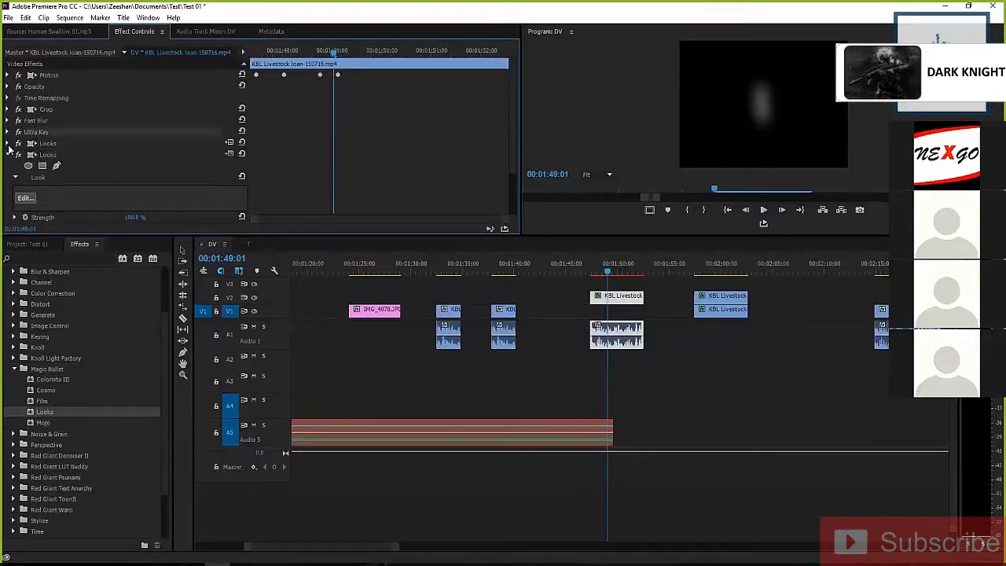
click(7, 154)
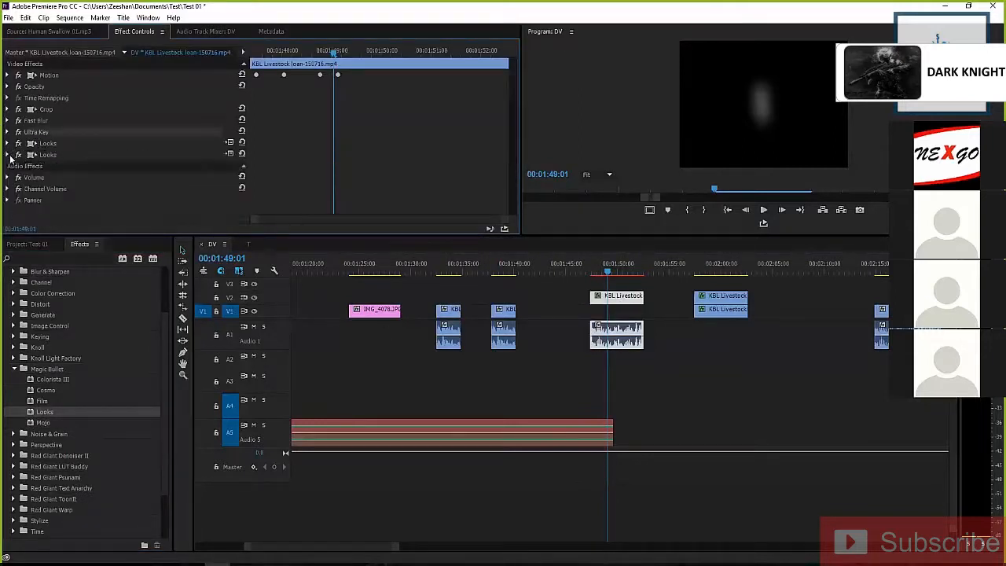
key(Delete)
click(47, 144)
key(Delete)
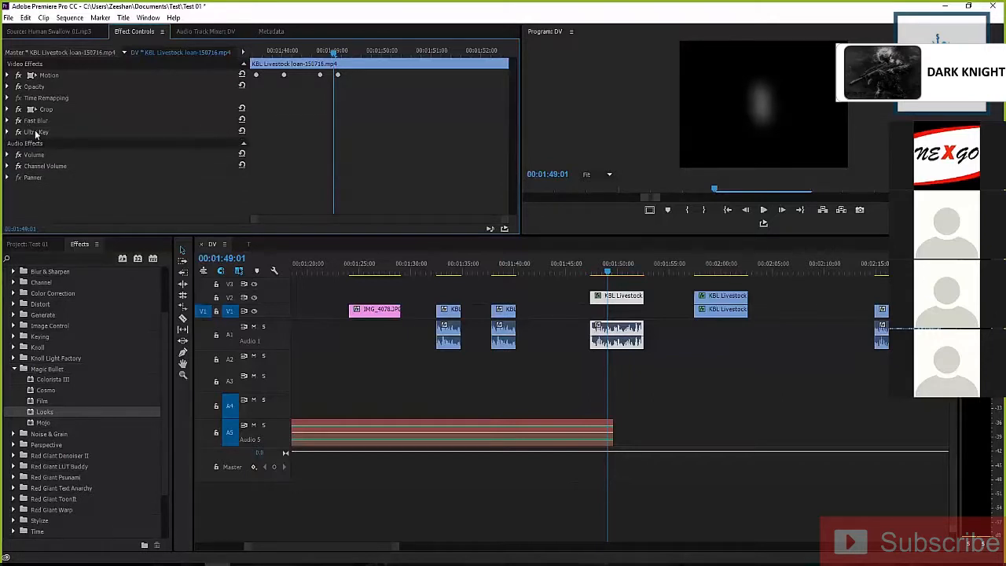
Step: Delete the Ultra Key, Fast Blur and Crop effects from the V2 clip
click(35, 134)
key(Delete)
click(36, 120)
key(Delete)
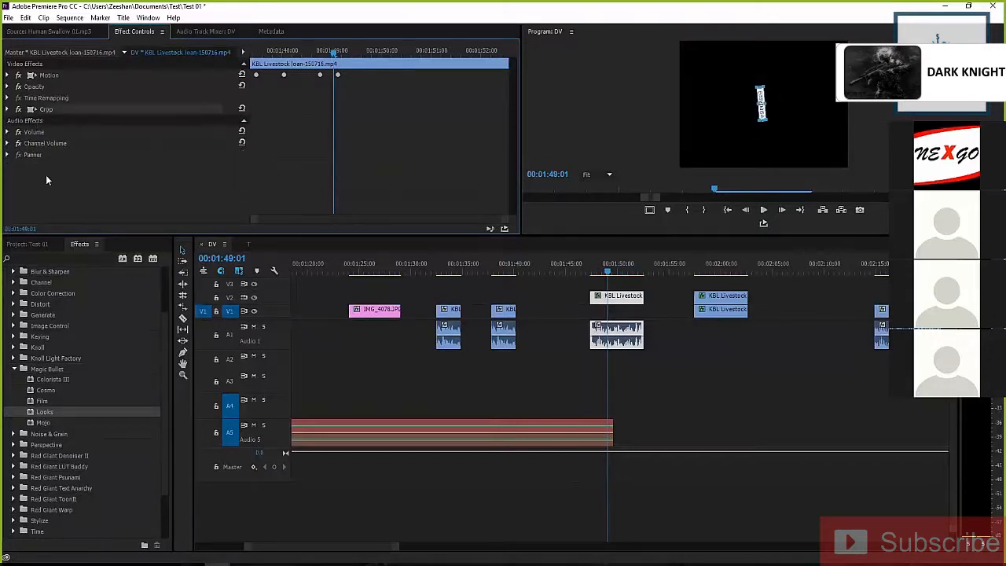
key(Delete)
Step: Apply Looks to the V2 clip, then replace it with Magic Bullet Mojo, with the playhead at 00:01:49:22
drag(29, 411, 614, 299)
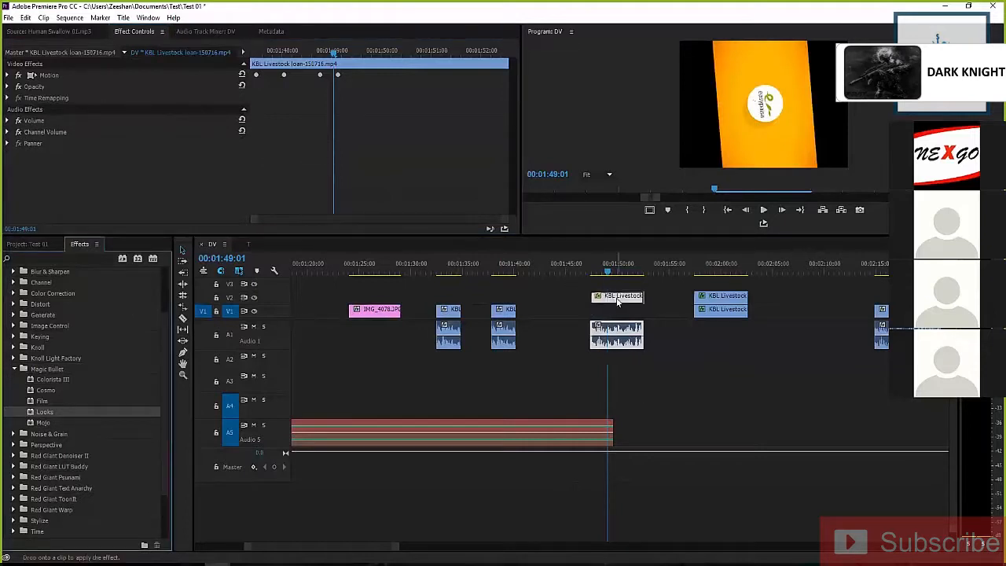
click(616, 270)
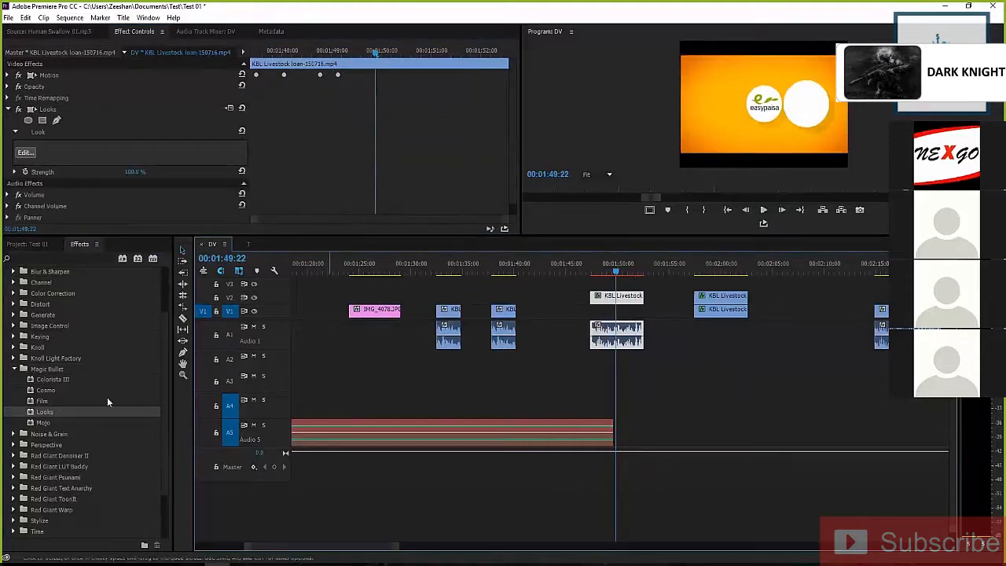
click(30, 424)
drag(31, 428, 628, 300)
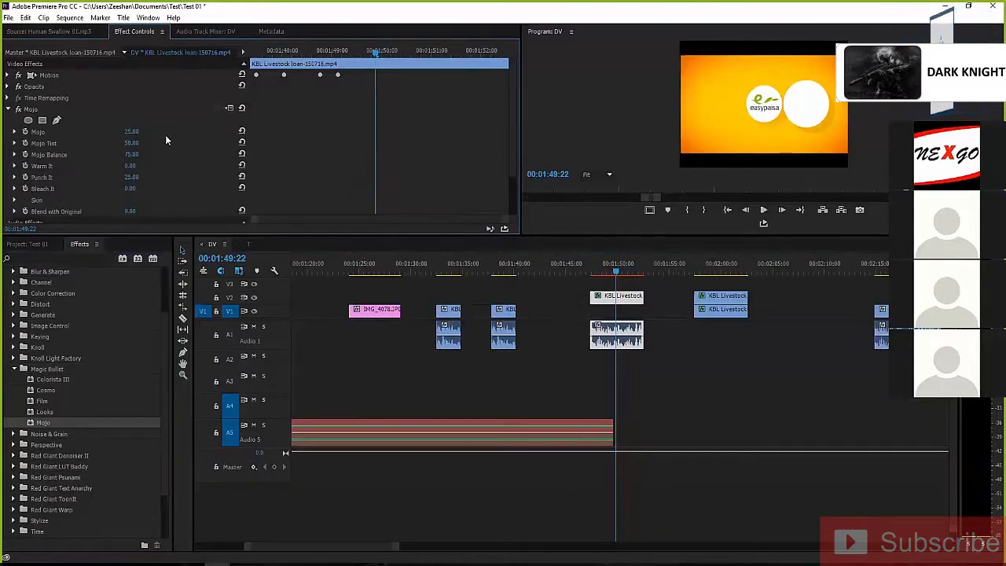
Step: Set Mojo to 40 and Mojo Tint to 114 in the V2 clip's Mojo effect, and raise Warm It
drag(130, 131, 143, 131)
drag(132, 146, 187, 147)
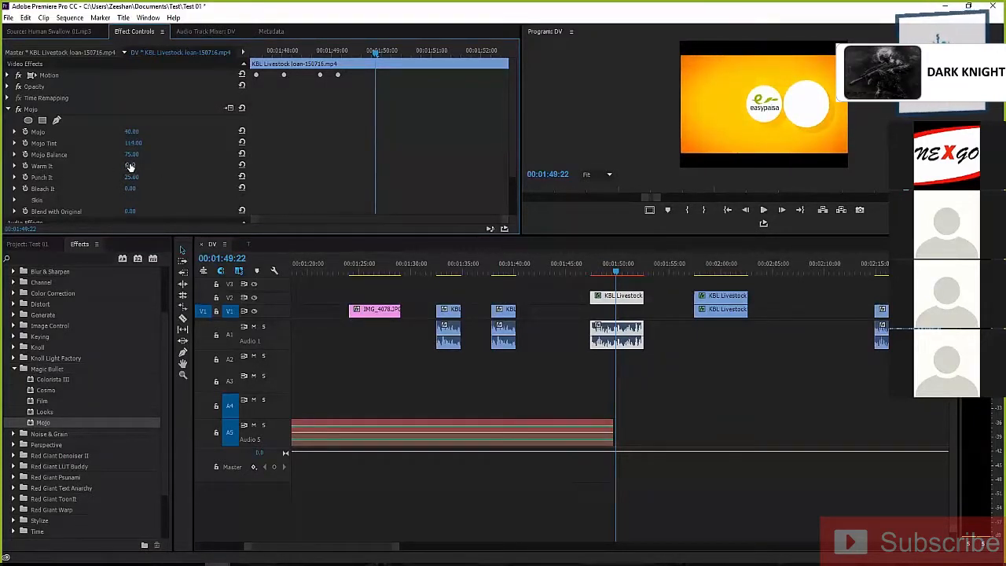
drag(130, 166, 70, 166)
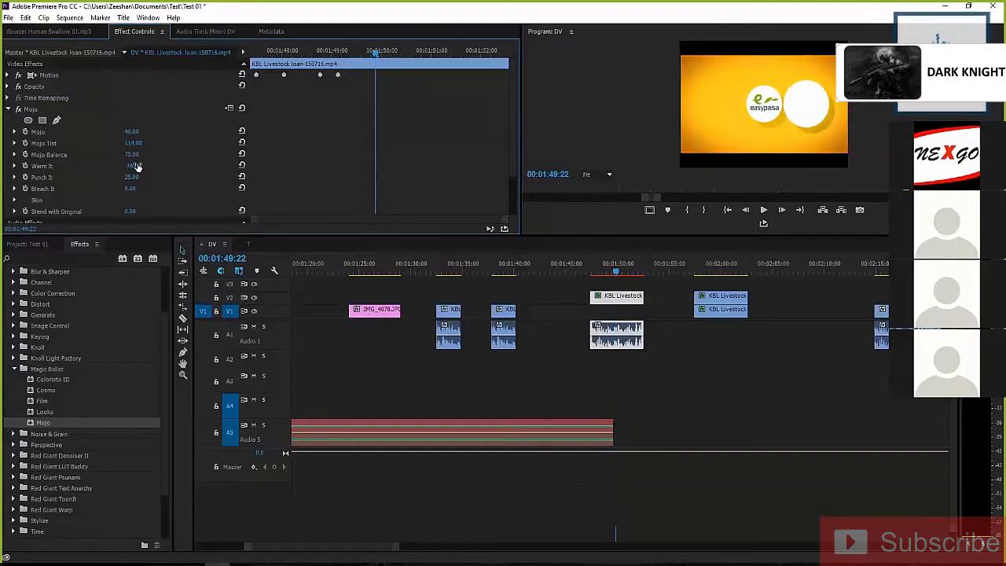